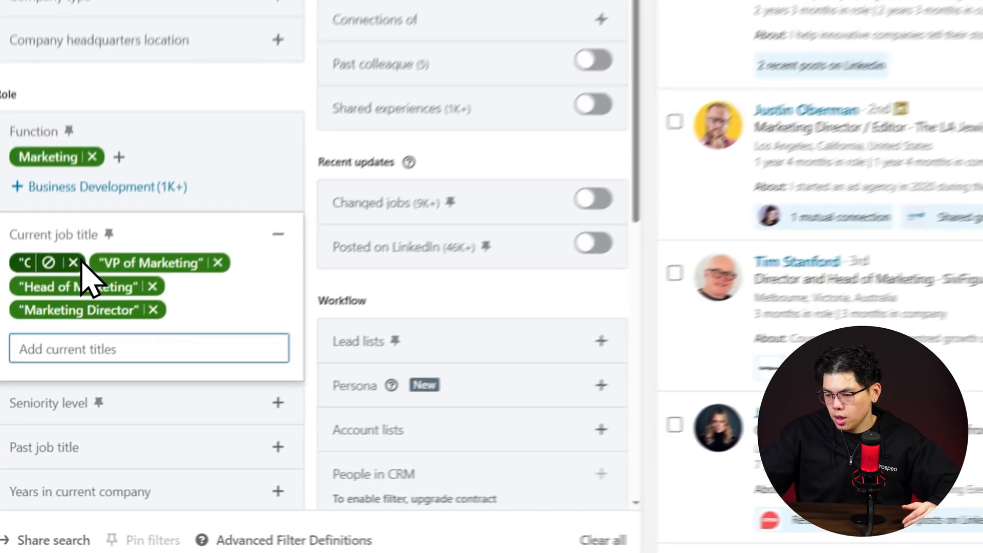
Remove all four quoted marketing titles from the current job title filter.
click(32, 388)
click(65, 387)
click(169, 235)
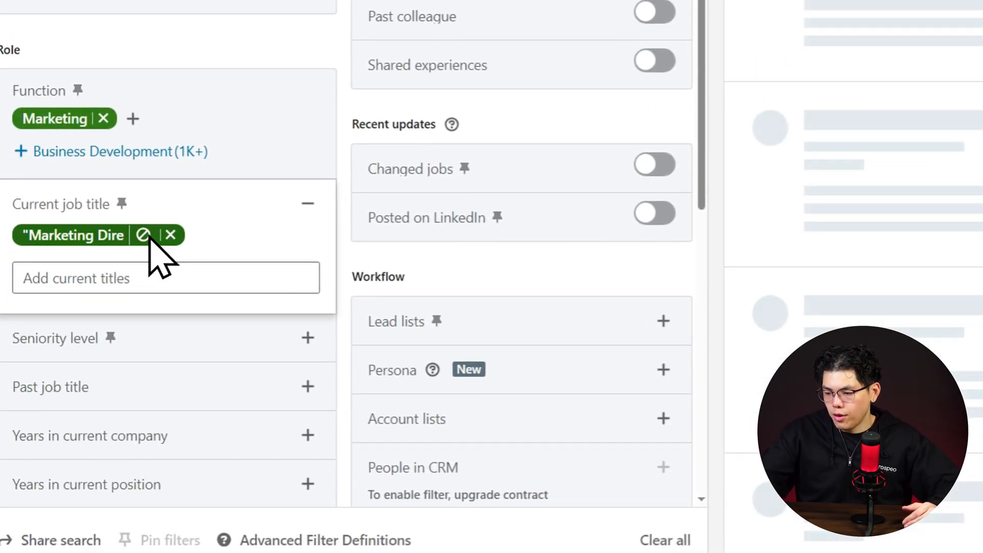
click(169, 236)
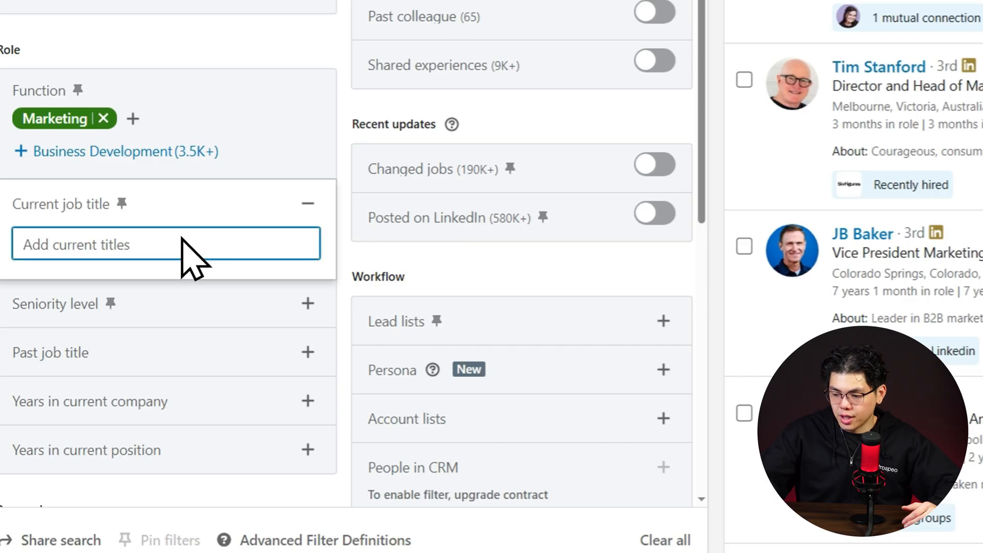
Add Vp of Marketing without quotation marks as an included current job title.
text(Vp of Mark)
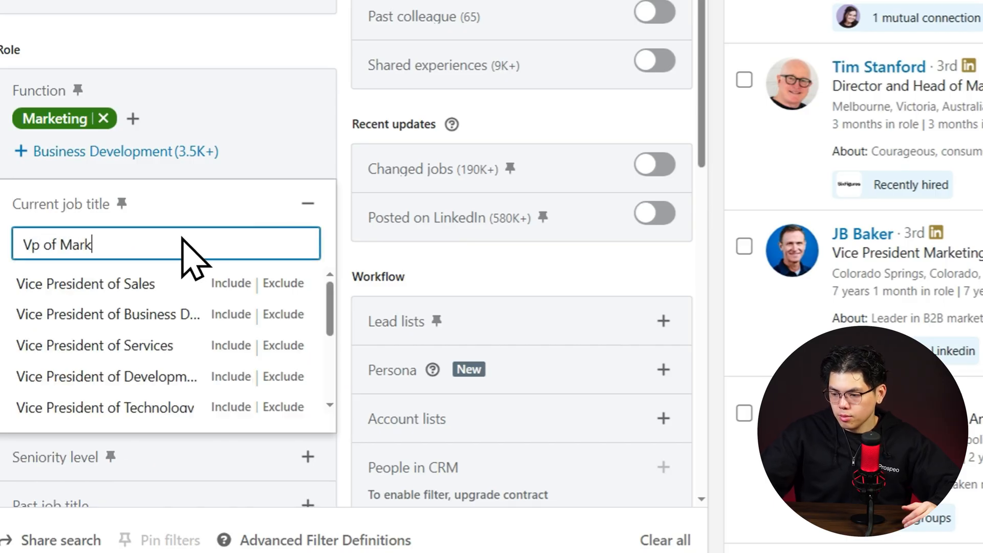
text(eting)
key(Return)
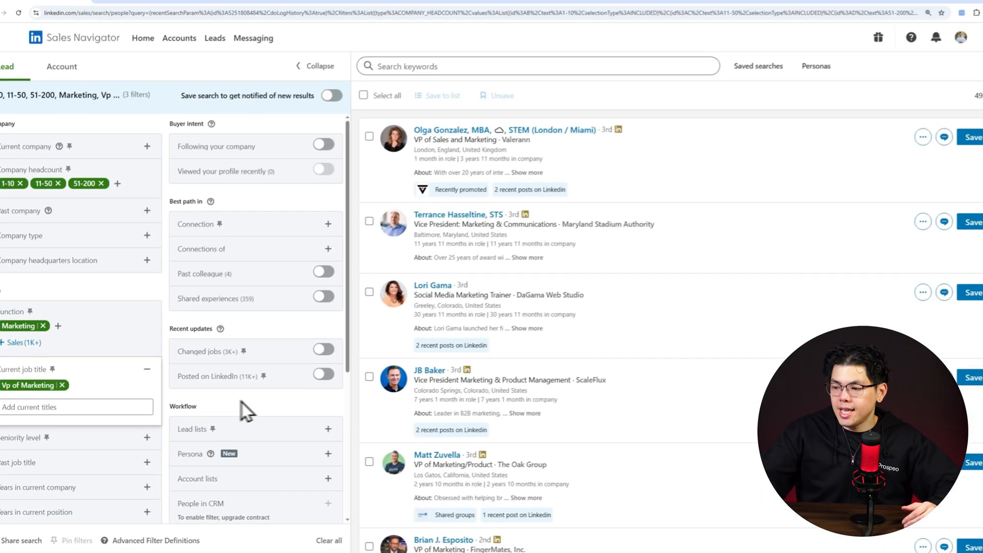
scroll(431, 419, down, 2)
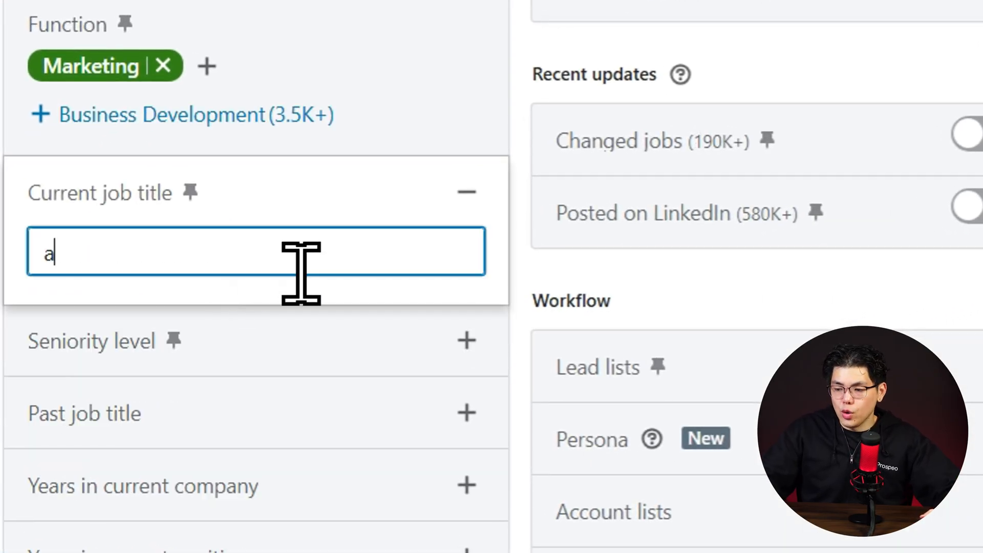
Remove Vp of Marketing from the current job title filter and exclude Assistant to Vice President instead.
text(ssis)
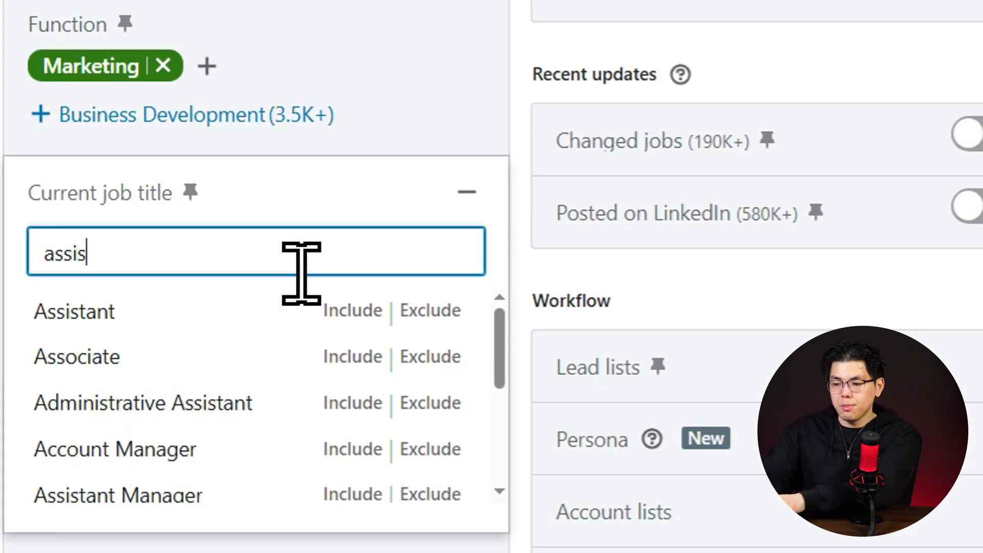
text(tant v)
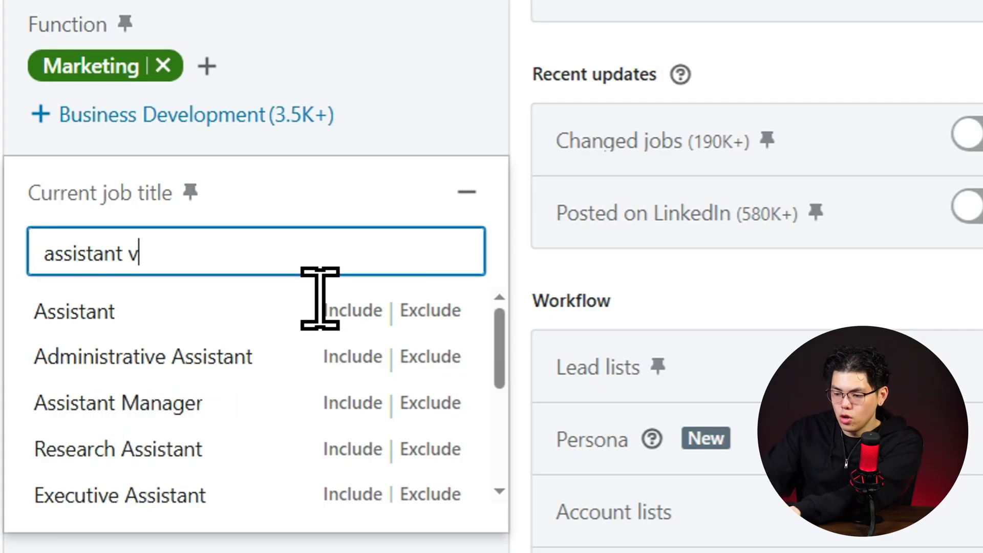
text(ice)
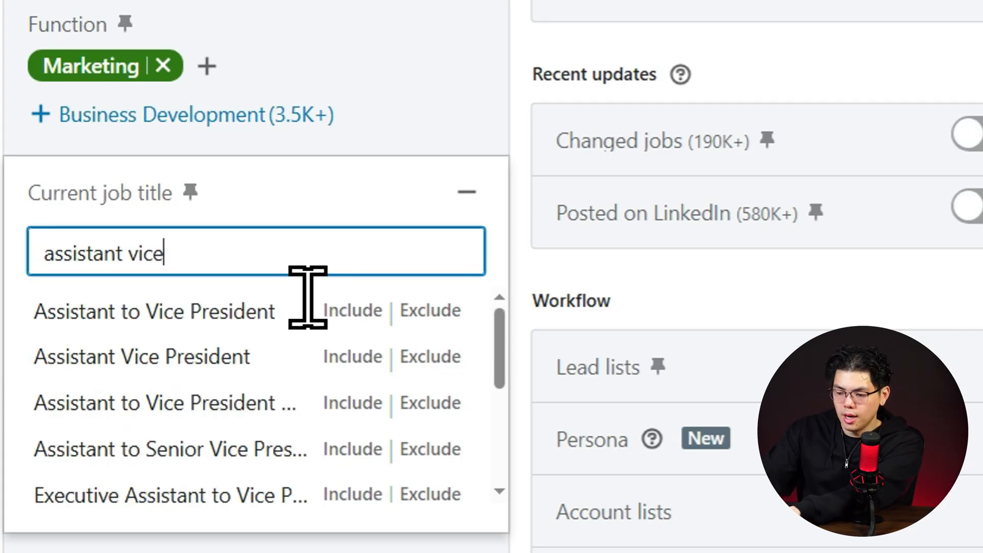
click(277, 313)
click(270, 247)
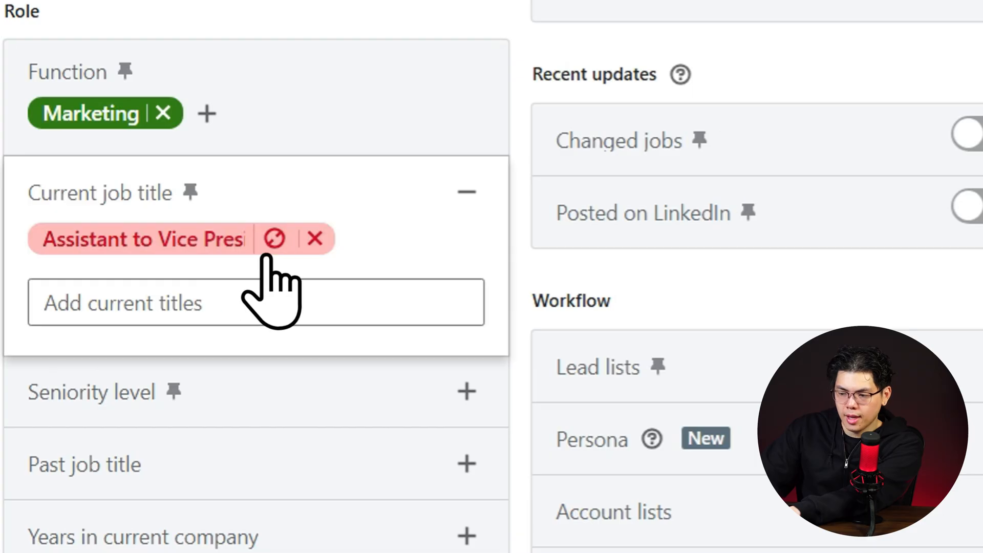
Exclude the titles Assistant, Sales and Manager in the current job title filter.
click(319, 323)
text(Assistant)
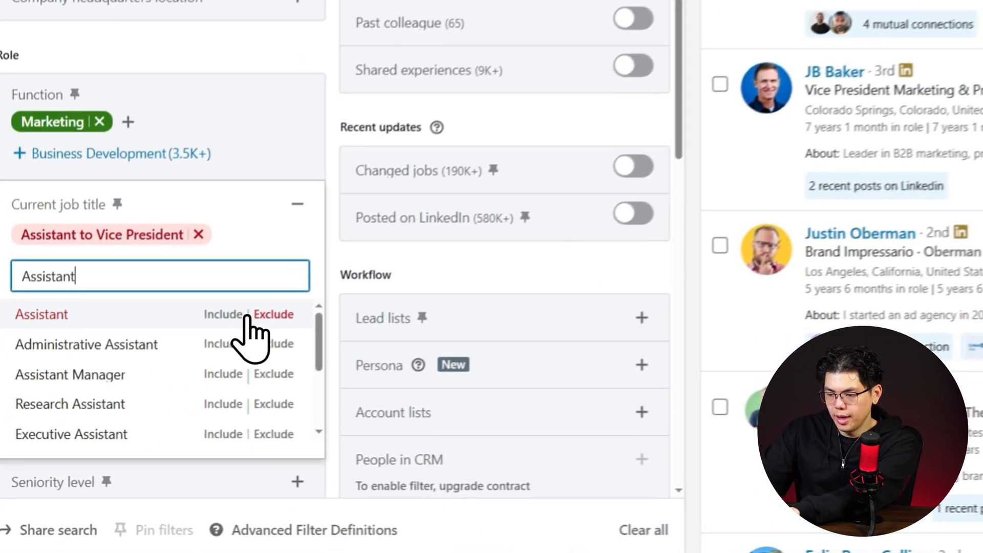
click(132, 428)
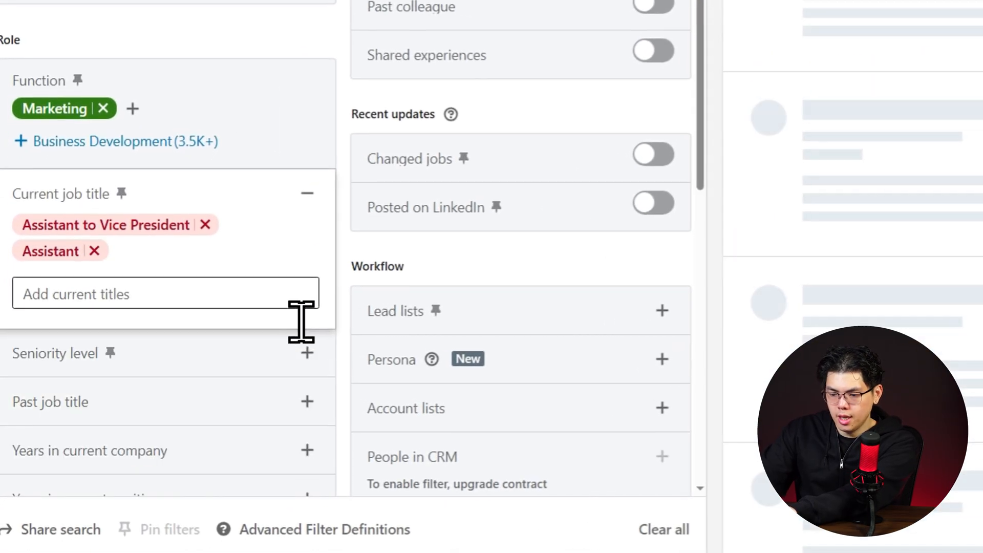
text(Sales)
click(287, 312)
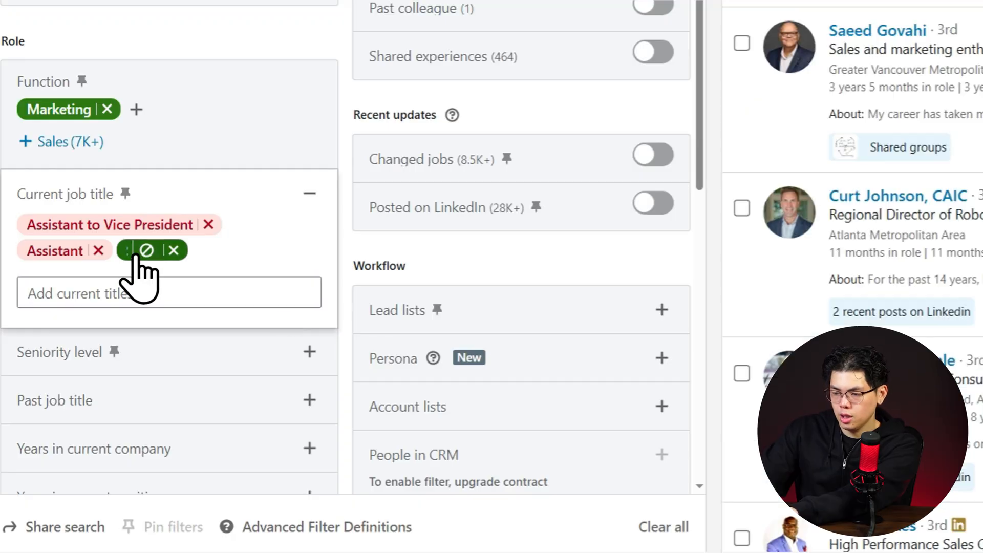
click(146, 250)
text(Manager)
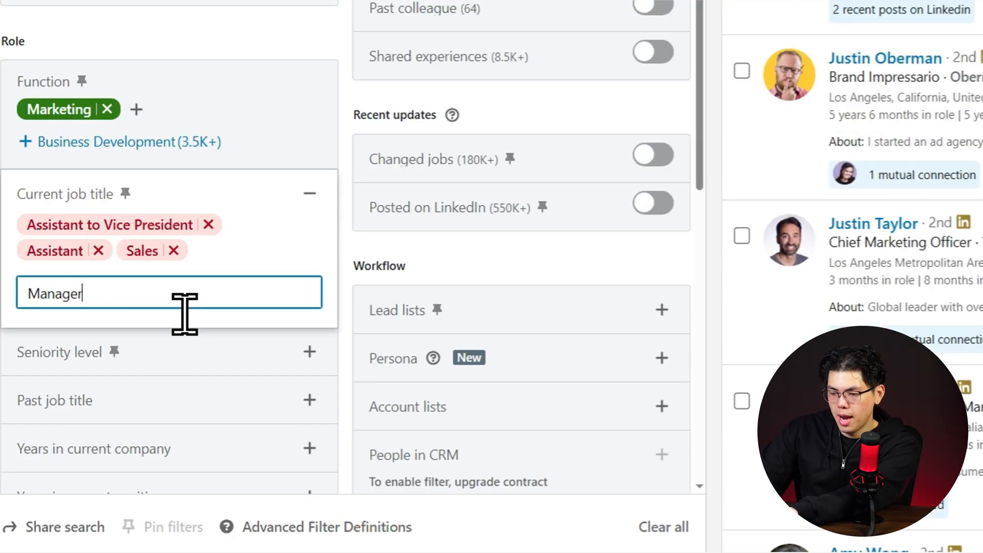
key(Return)
click(241, 252)
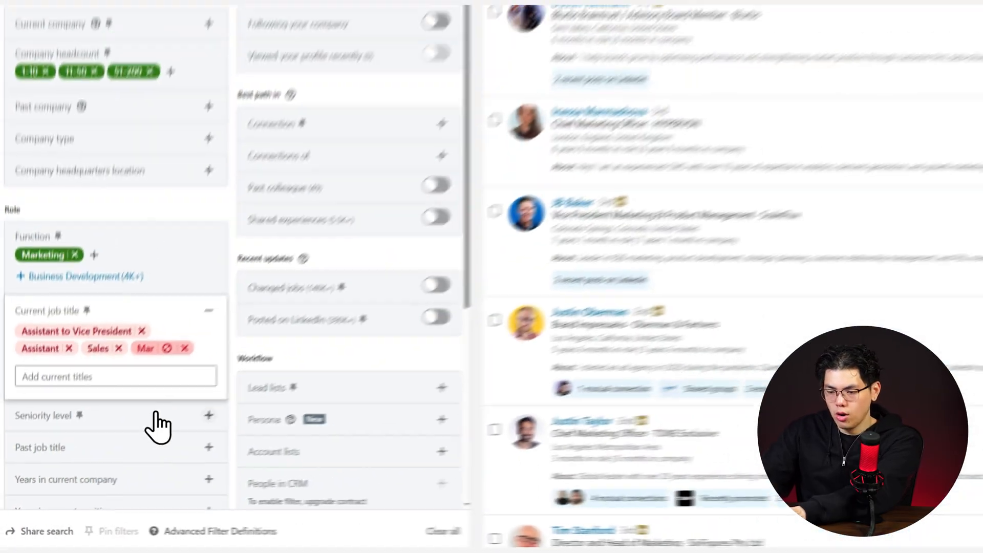
Include Owner / Partner, CXO, Vice President and Director in the seniority level filter.
click(241, 357)
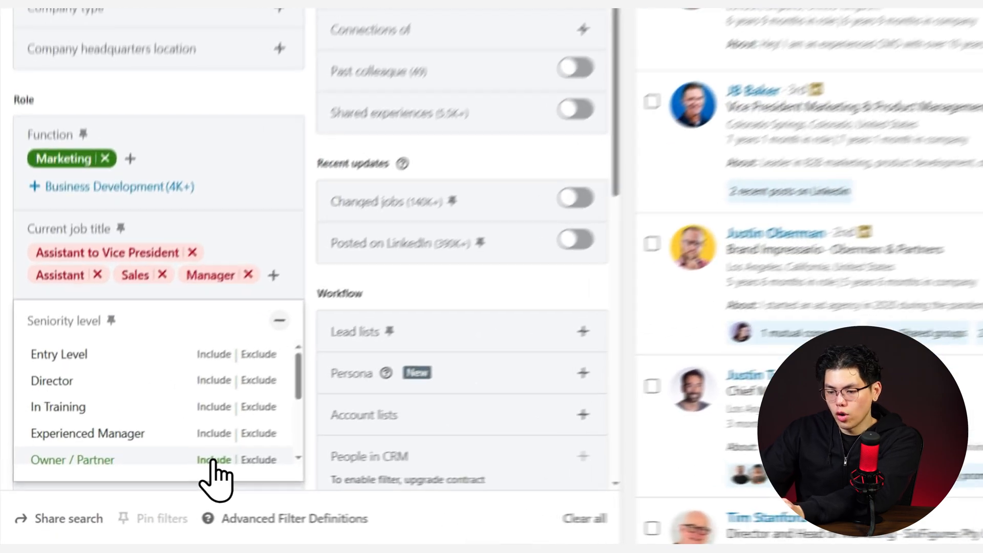
click(120, 497)
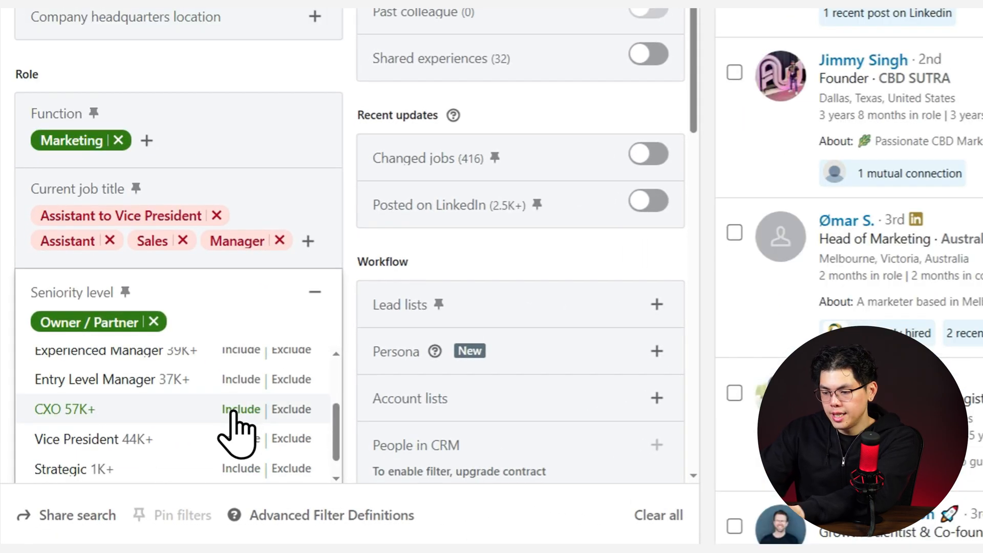
click(233, 410)
click(234, 410)
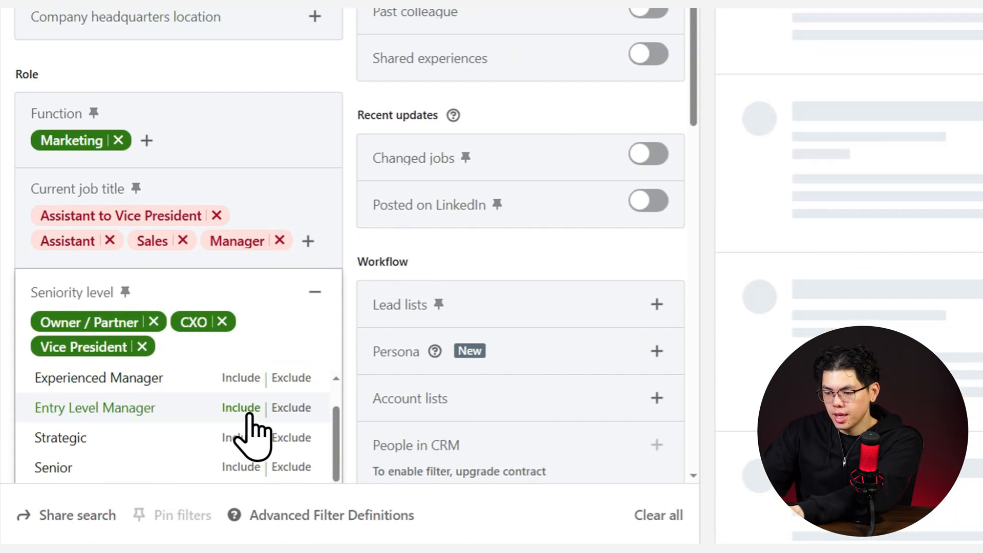
Filter for less than 1 year in the current company and include United States and Canada as geography.
scroll(252, 419, down, 3)
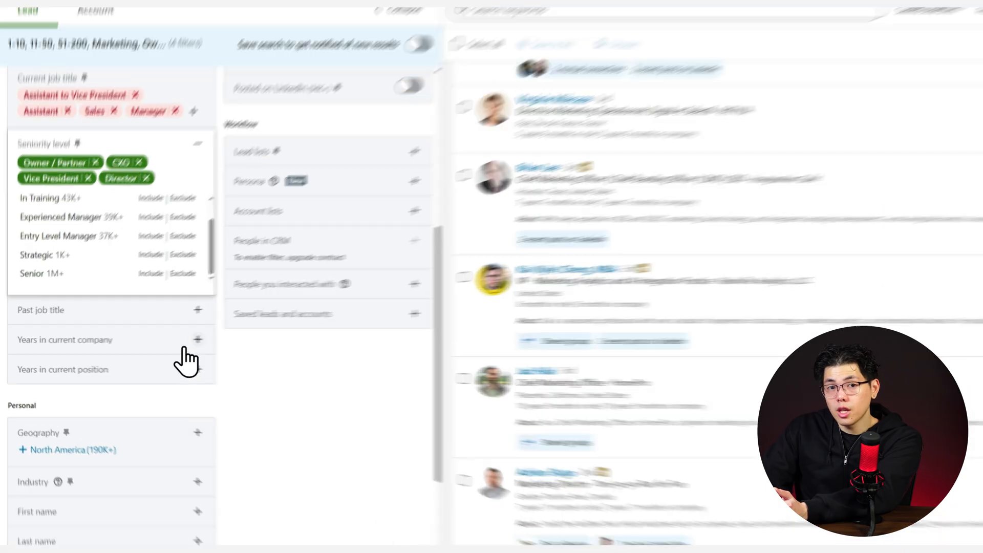
click(148, 346)
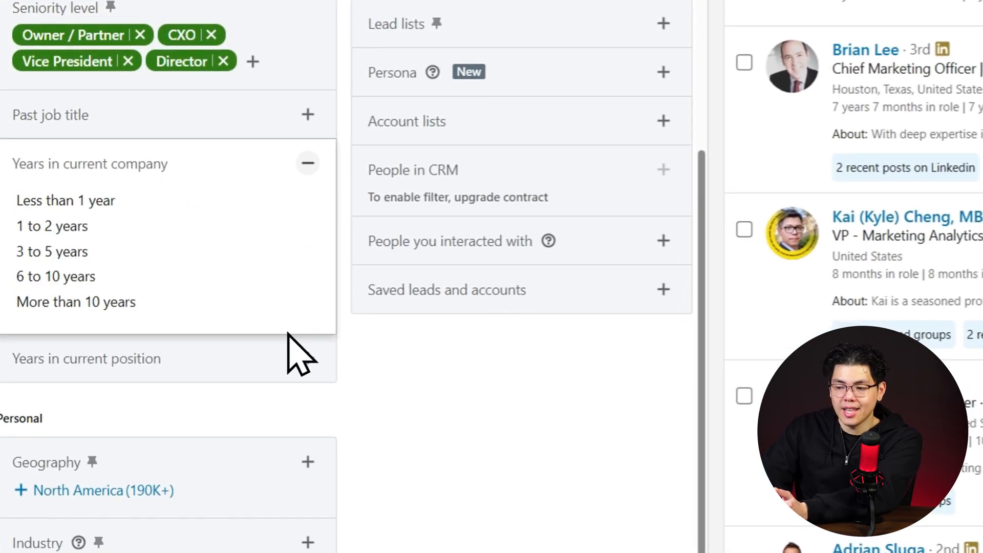
click(97, 204)
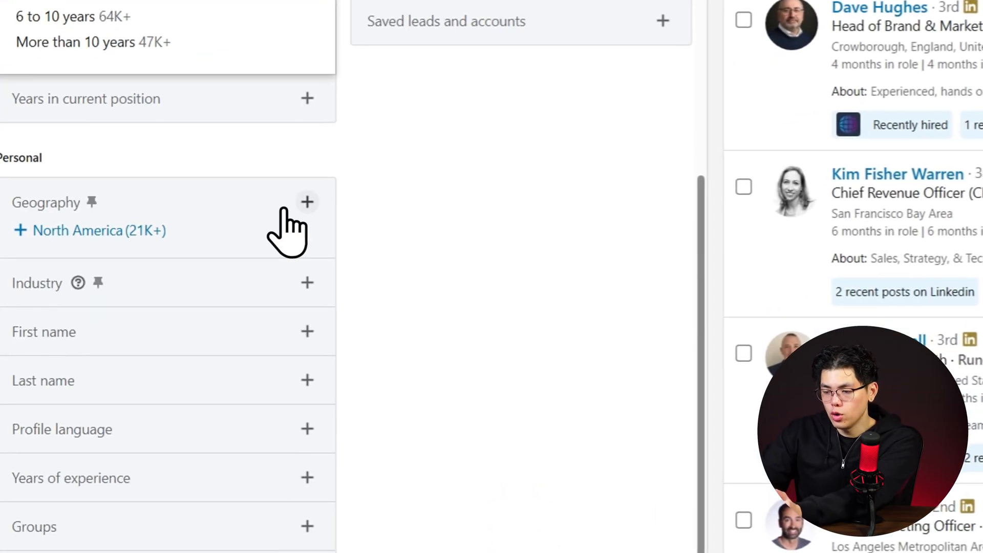
click(284, 209)
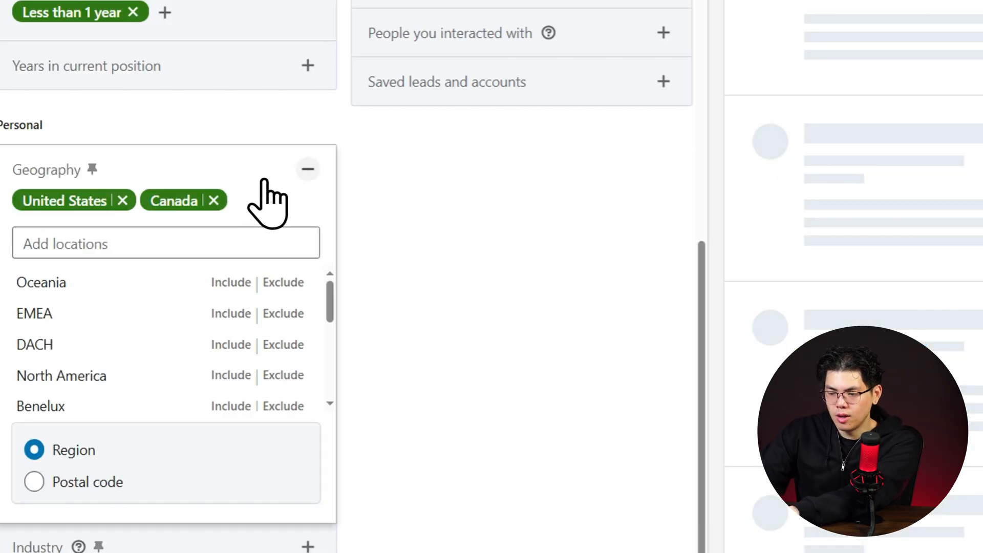
click(270, 176)
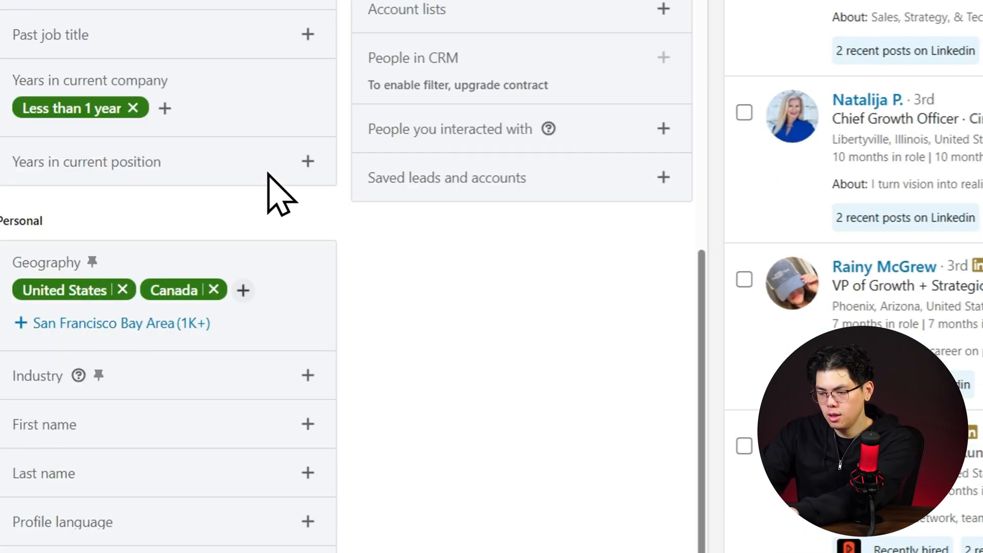
Include Marketing Services and Advertising Services in the industry filter.
click(261, 361)
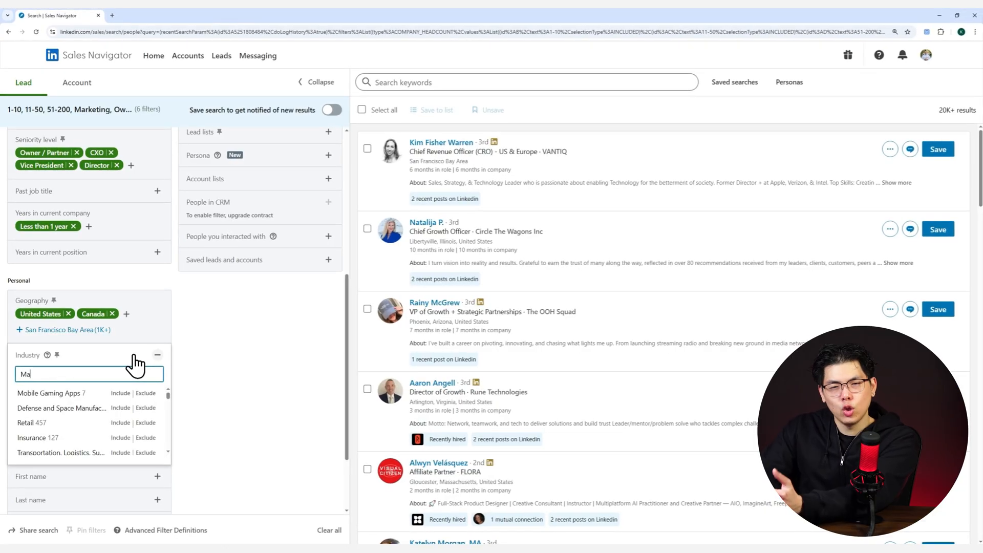
text(ng)
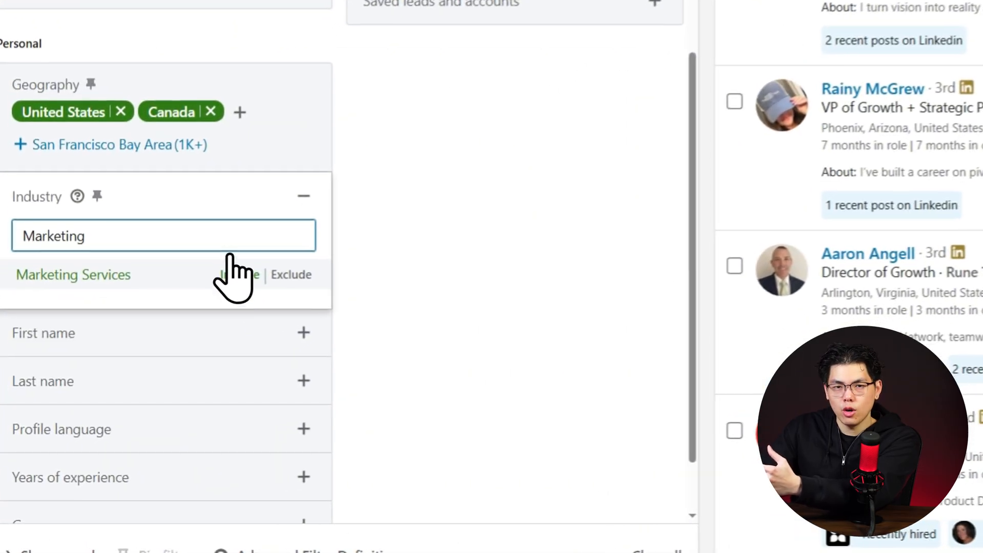
click(126, 393)
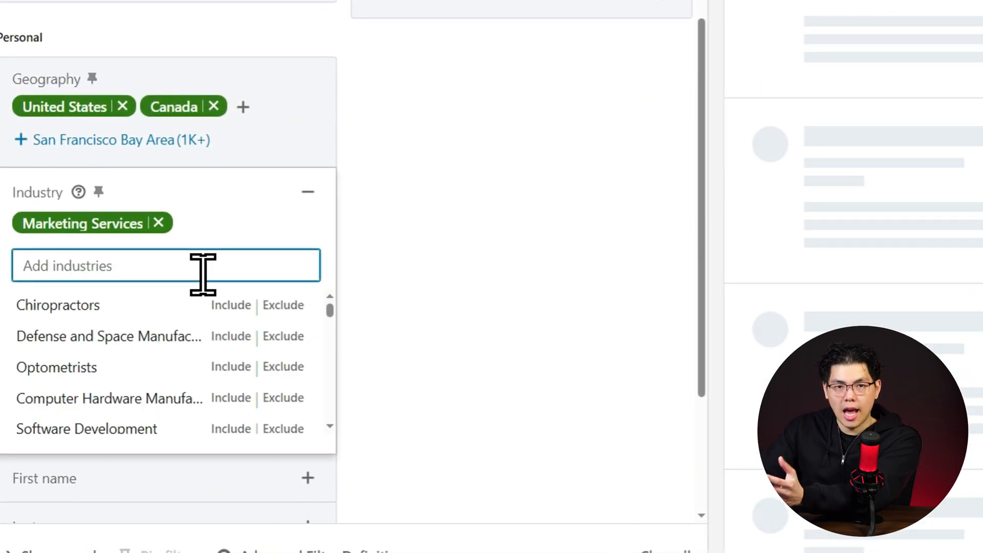
text(Advertis)
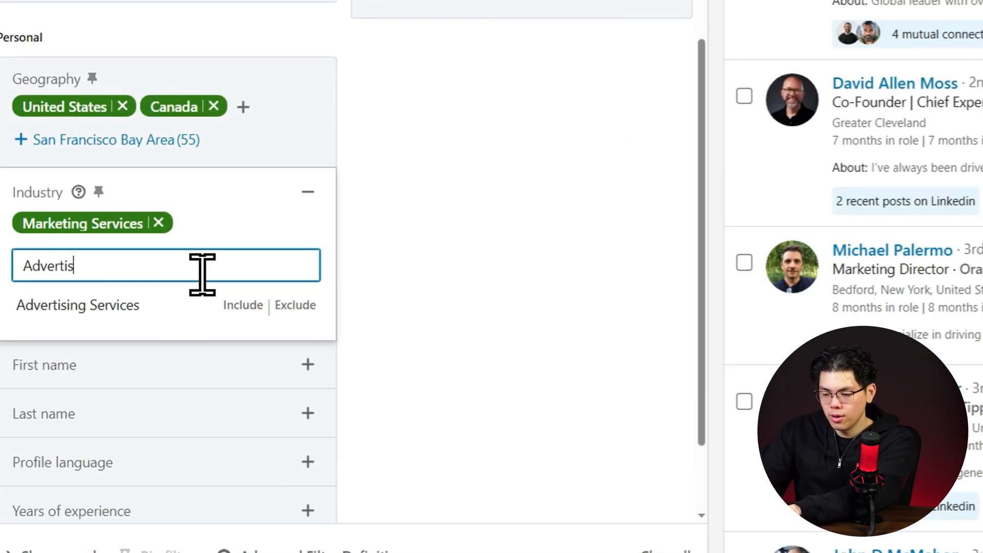
click(250, 306)
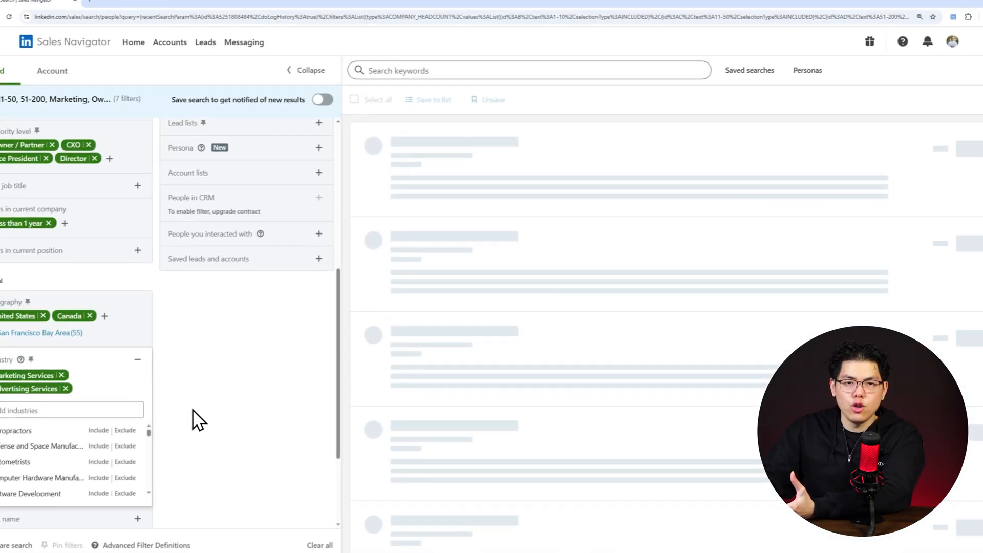
click(414, 289)
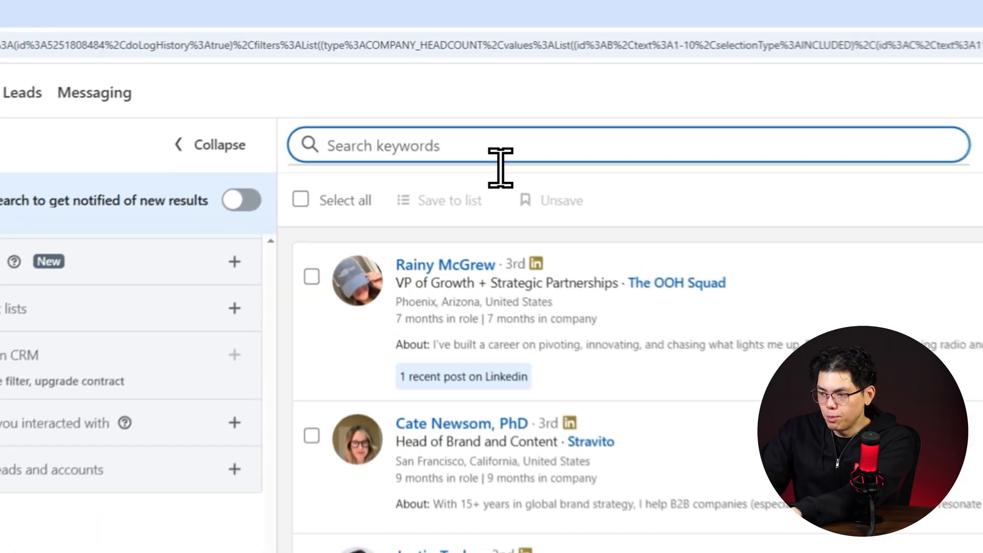
Search the filtered leads for the keyword "B2B", and narrow the query to "B2B" AND "Enterprise".
text("B2B)
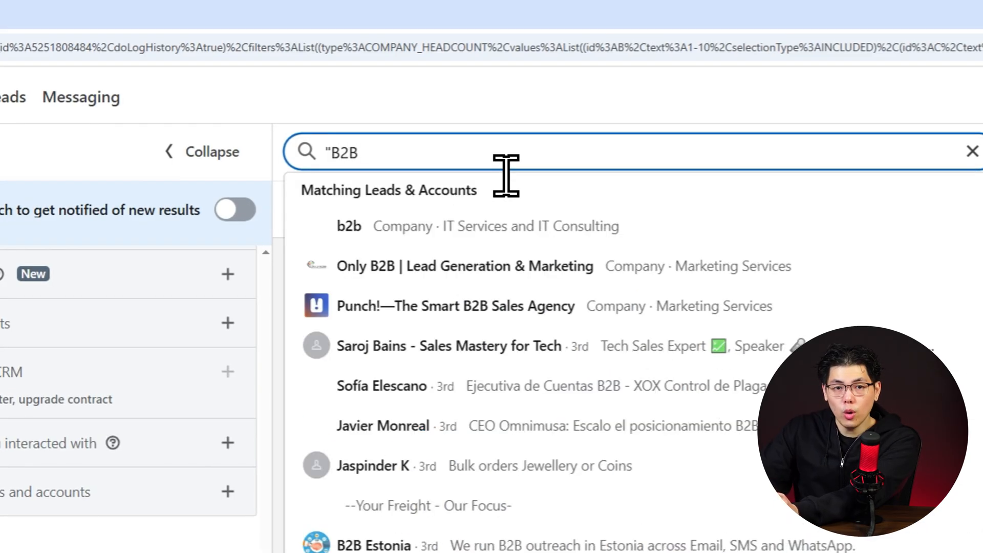
key(Return)
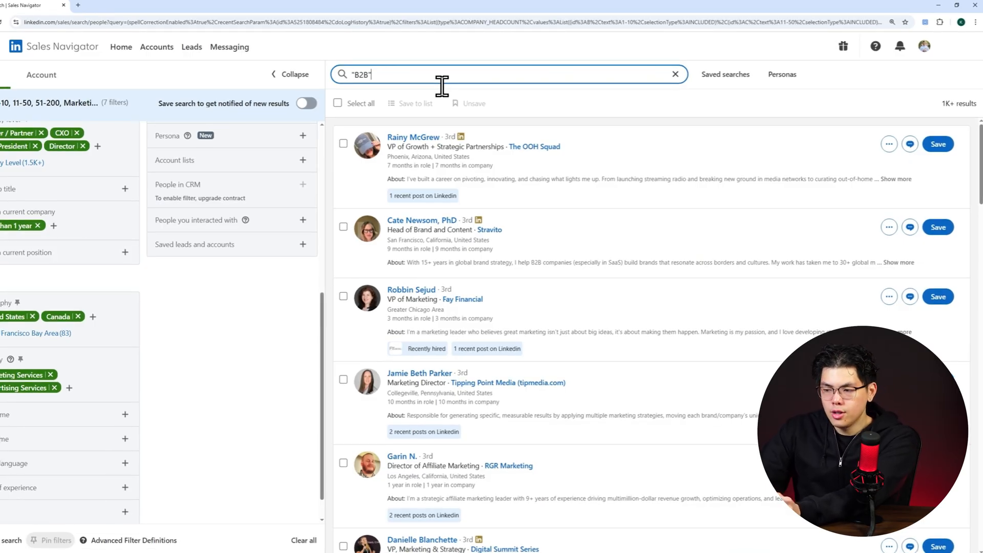
click(507, 82)
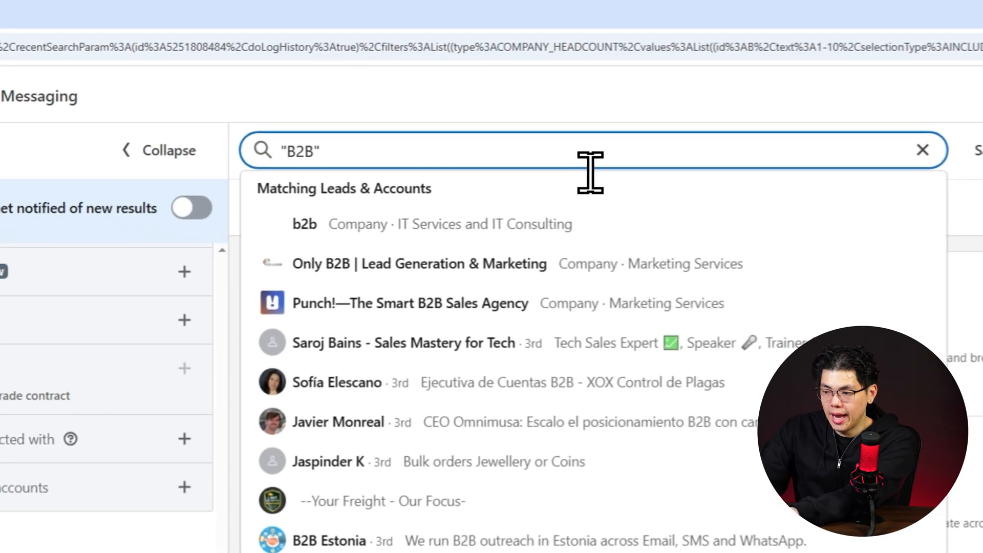
text(AND ")
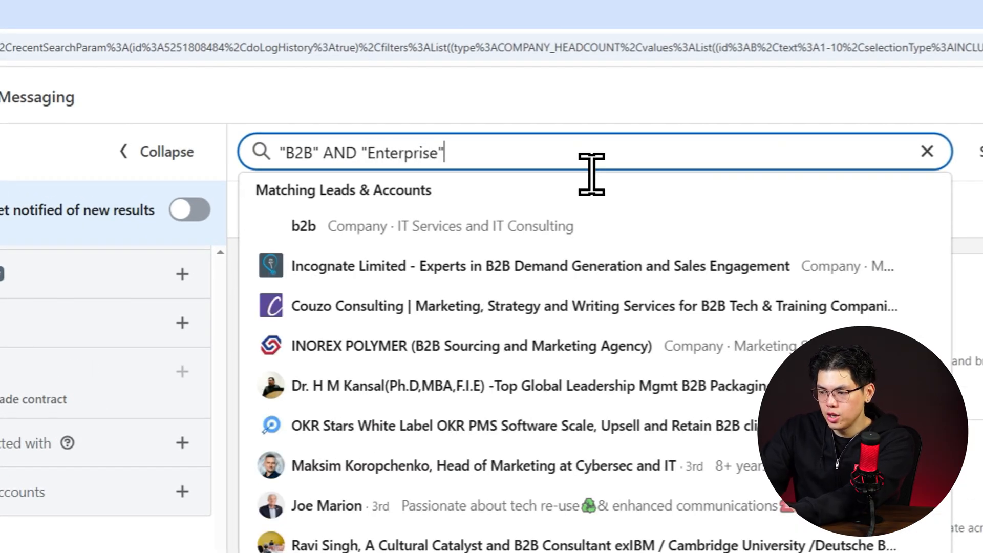
text(Enterprise")
key(Return)
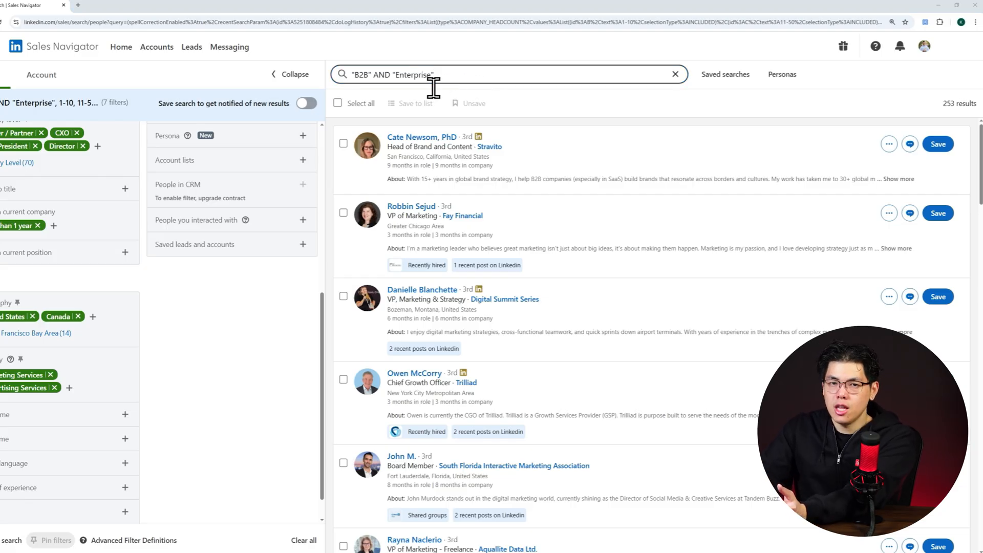
Broaden the keyword query to "B2B" AND ("Enterprise" OR "SMBs") and run the lead search.
click(410, 82)
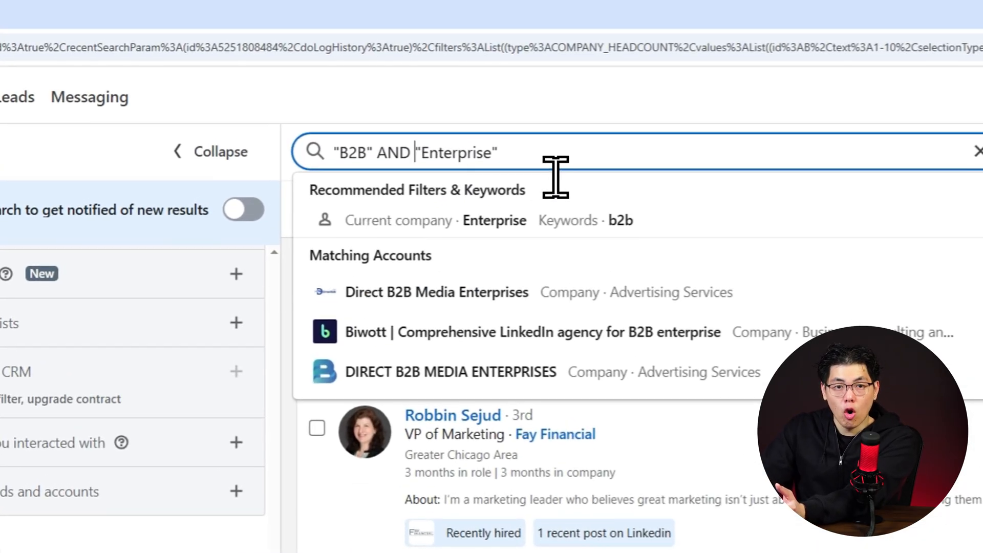
text(()
key(End)
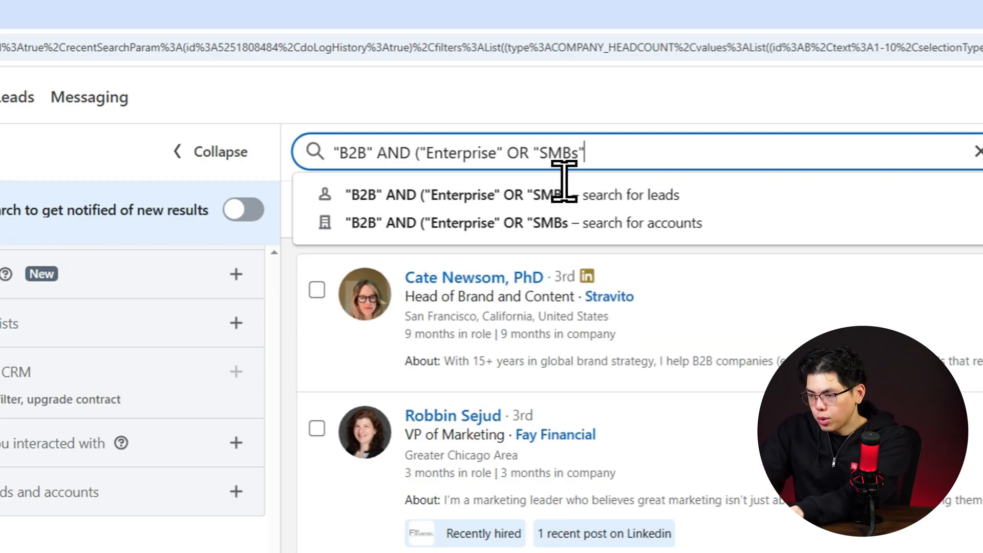
text("SMBs"))
key(Return)
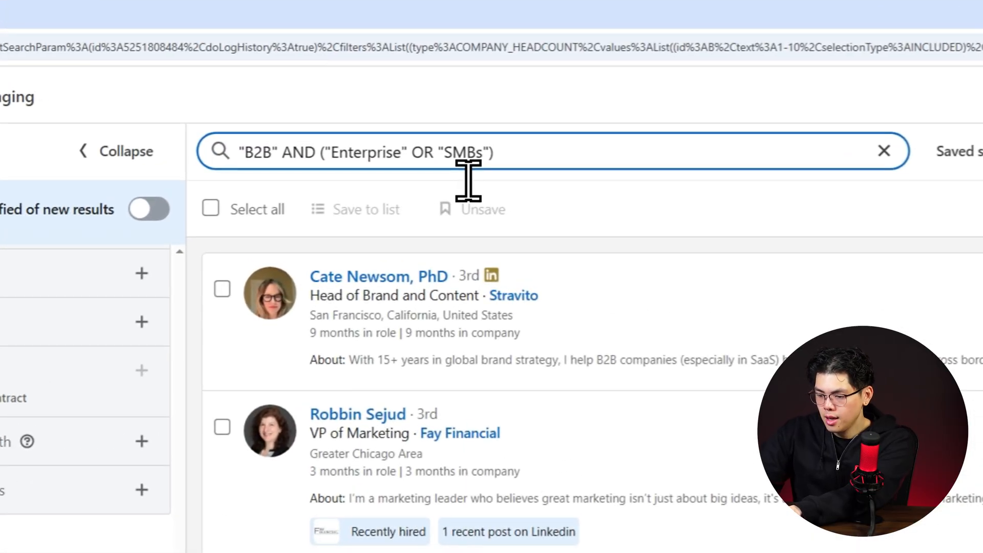
Exclude public relations leads by adding NOT "Public Relations" to the end of the keyword query, and rerun the search.
text(NOT ")
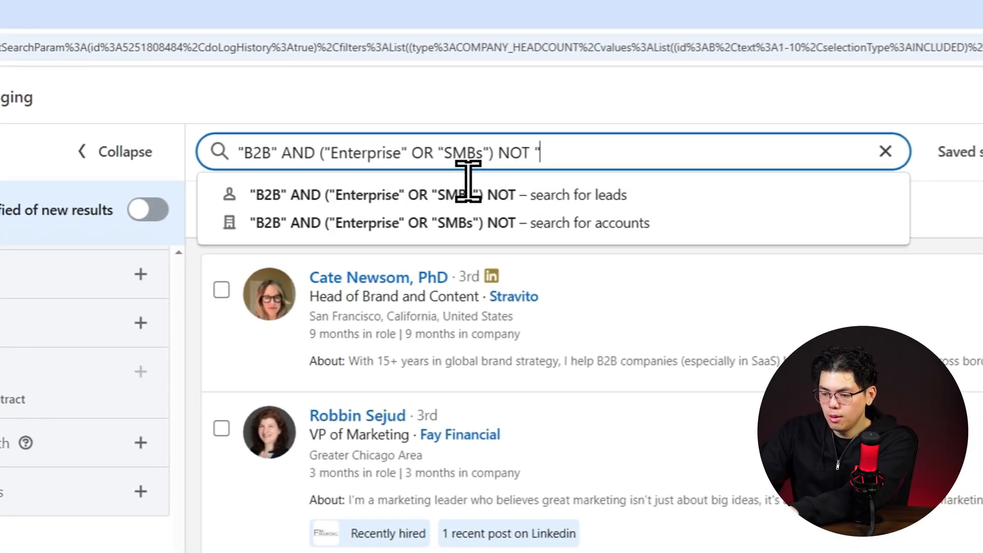
text(Public Relation)
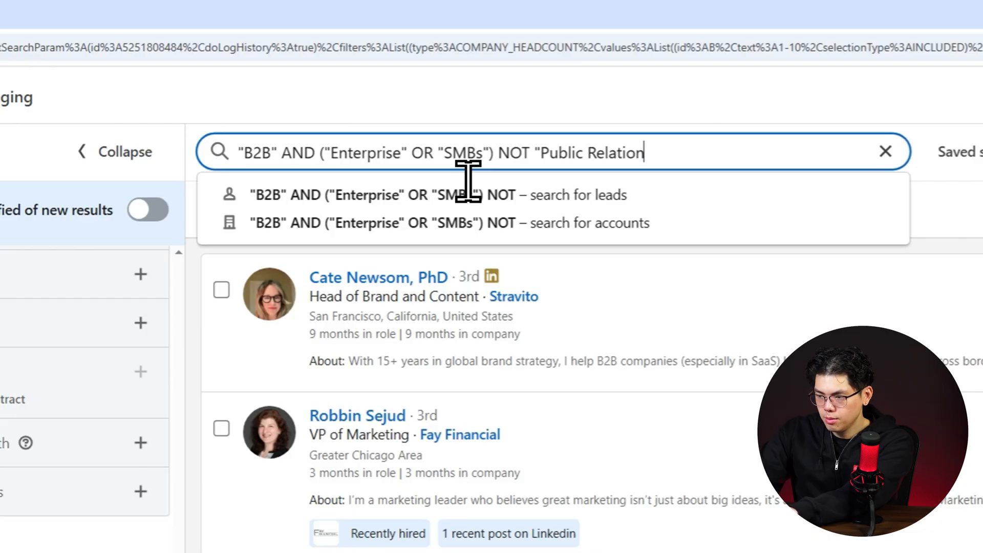
text(s")
key(Return)
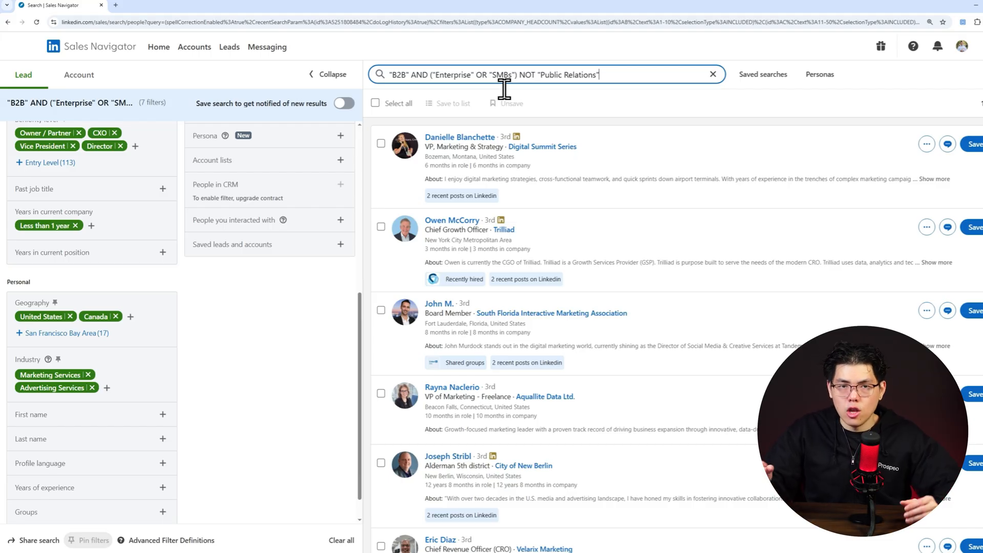
Turn on the Posted on LinkedIn filter under recent updates to limit the results to active leads.
scroll(317, 348, up, 1)
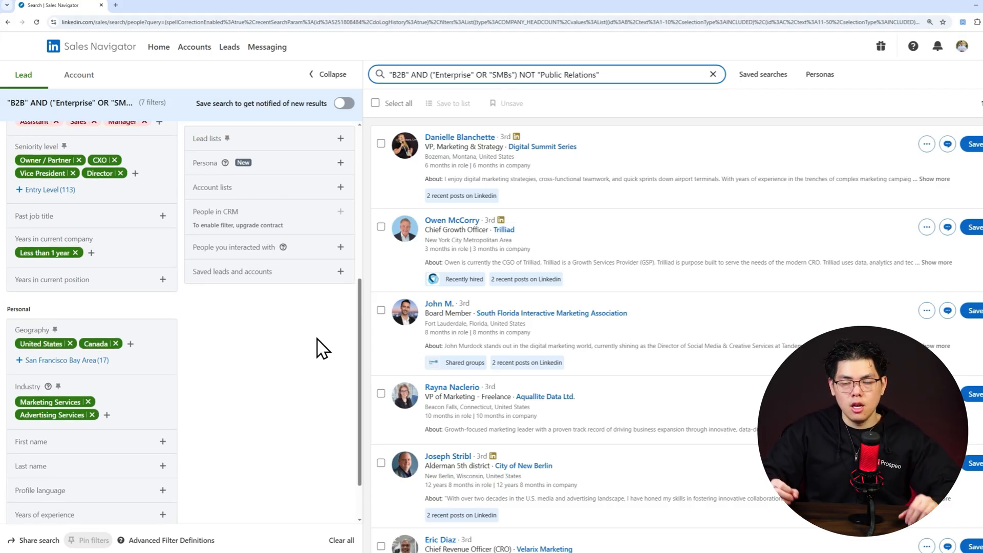
scroll(318, 349, up, 6)
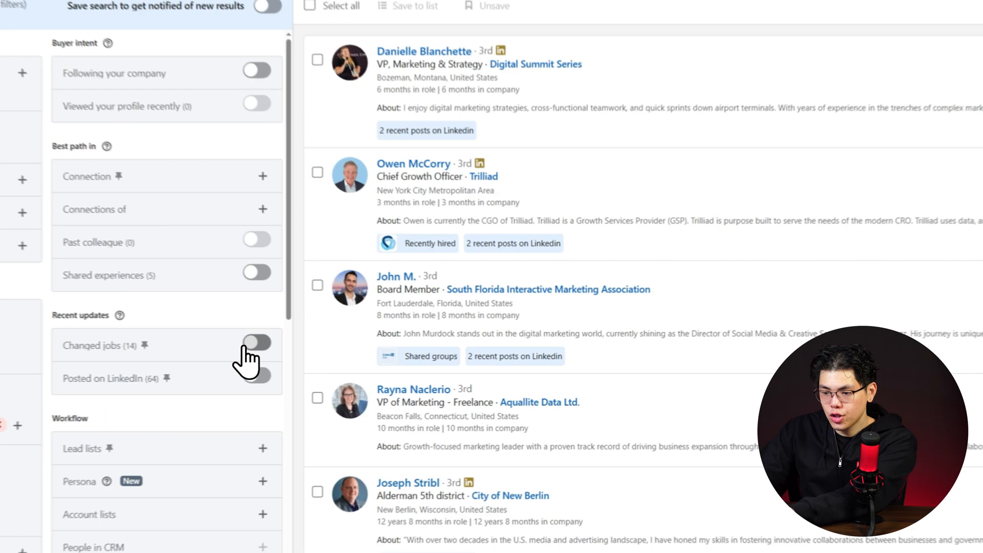
click(332, 354)
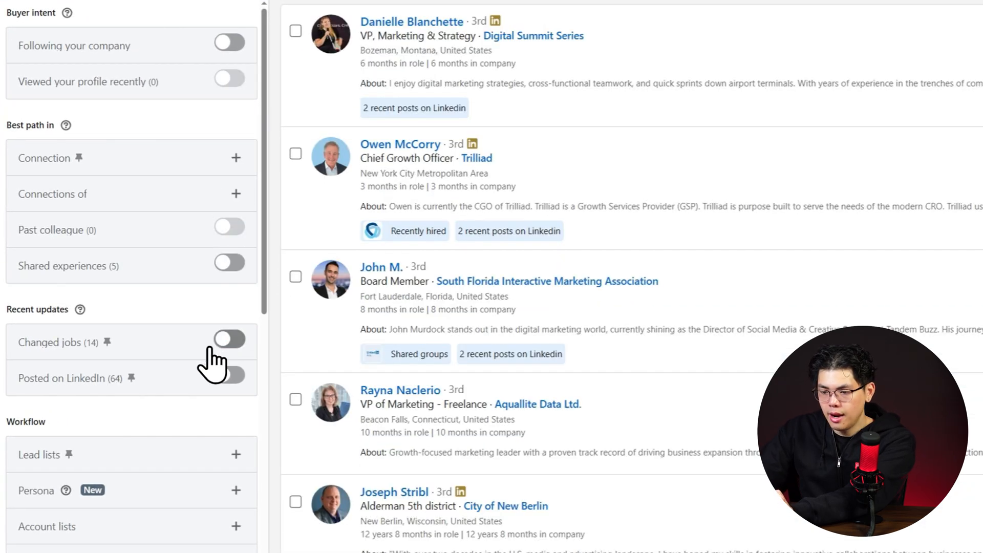
click(226, 376)
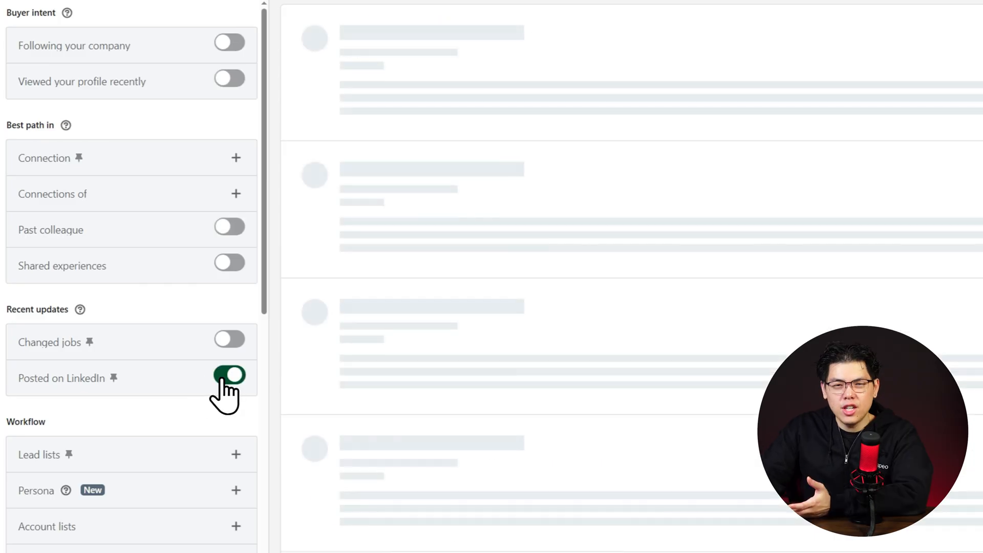